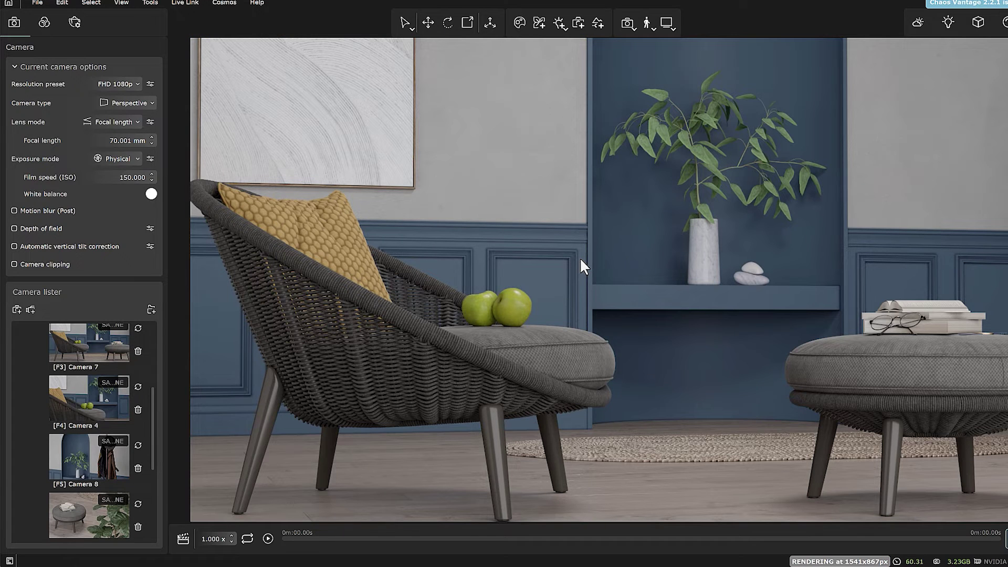
Enable depth of field for the camera, expand its options and set the focus distance to 404 cm
left_click(51, 229)
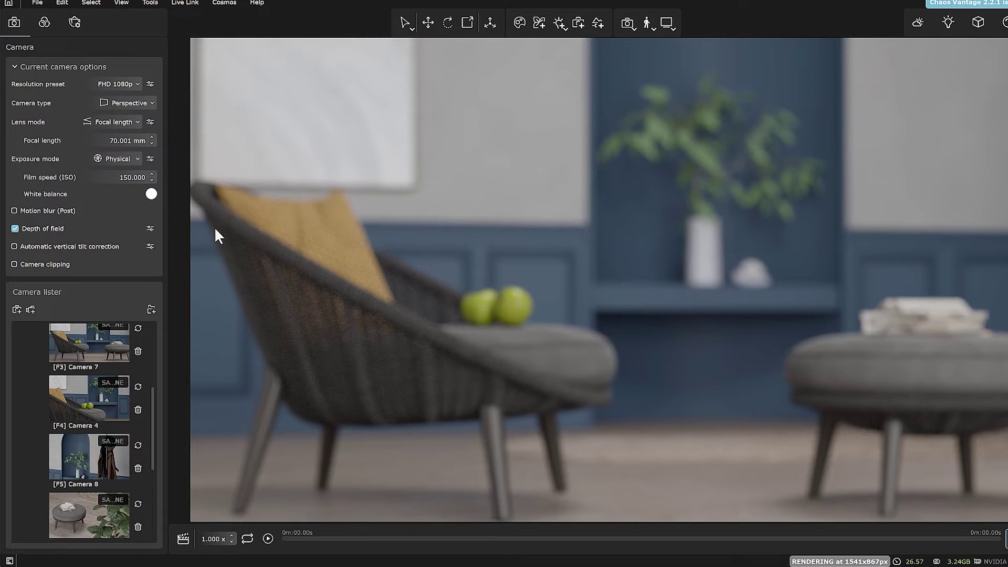
left_click(150, 228)
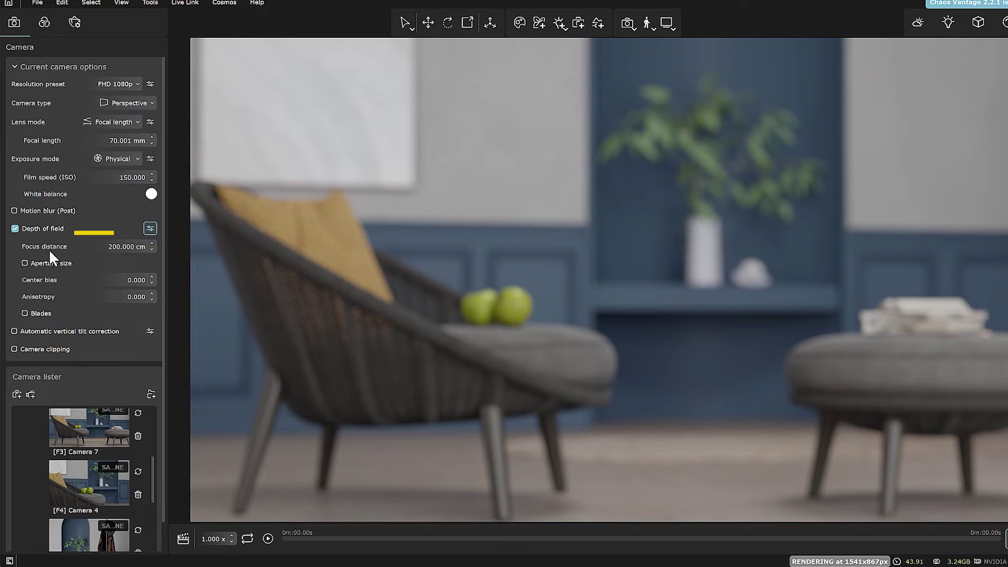
left_click(152, 249)
left_click_drag(153, 236, 182, 124)
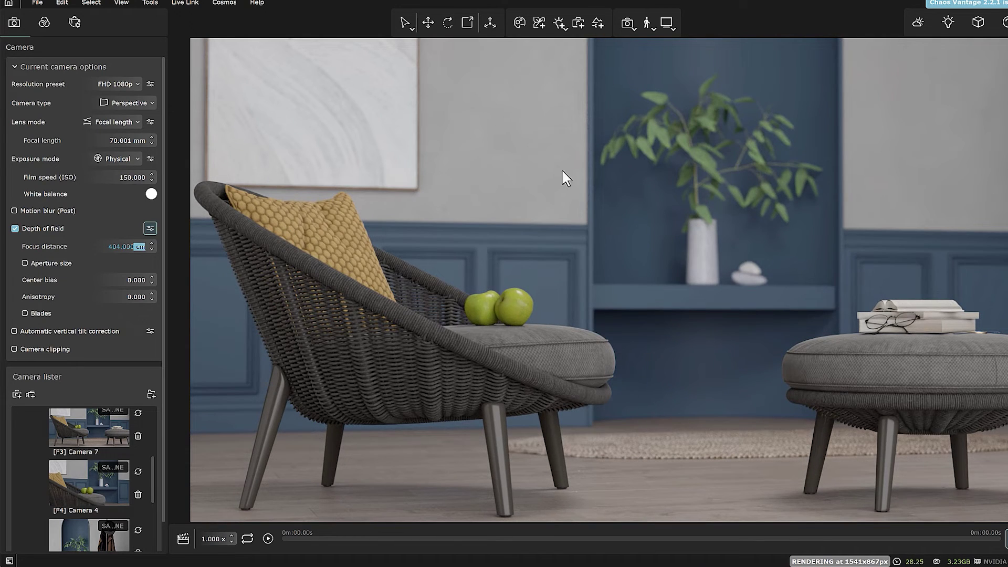
Pick the white vase on the shelf as the camera's focus point
left_click(627, 23)
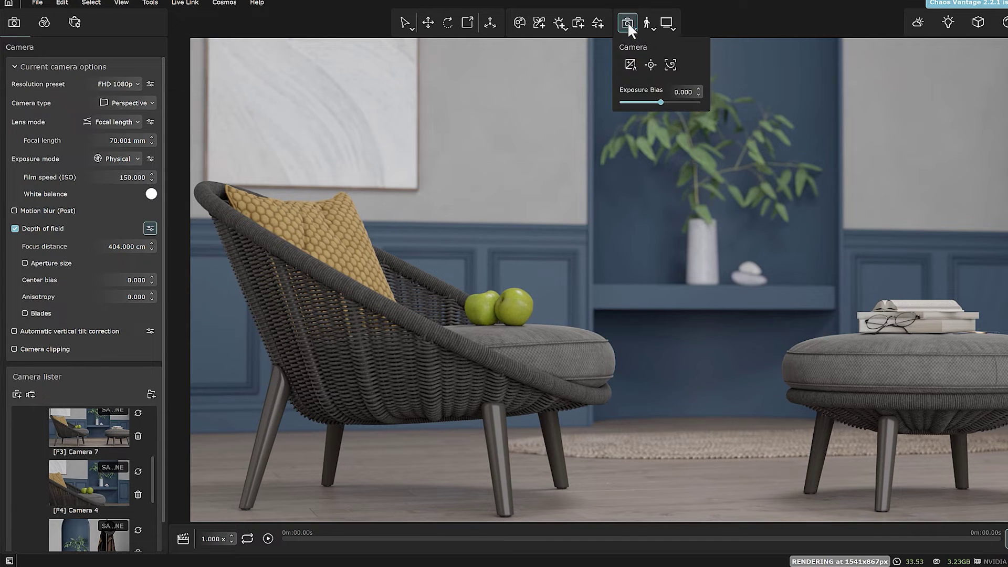
left_click(647, 63)
left_click(712, 268)
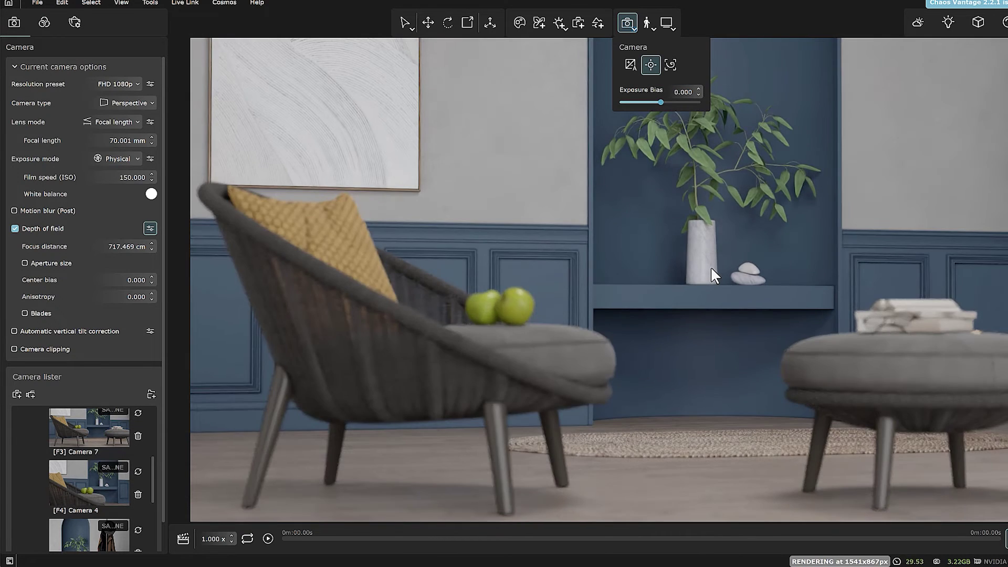
left_click(628, 23)
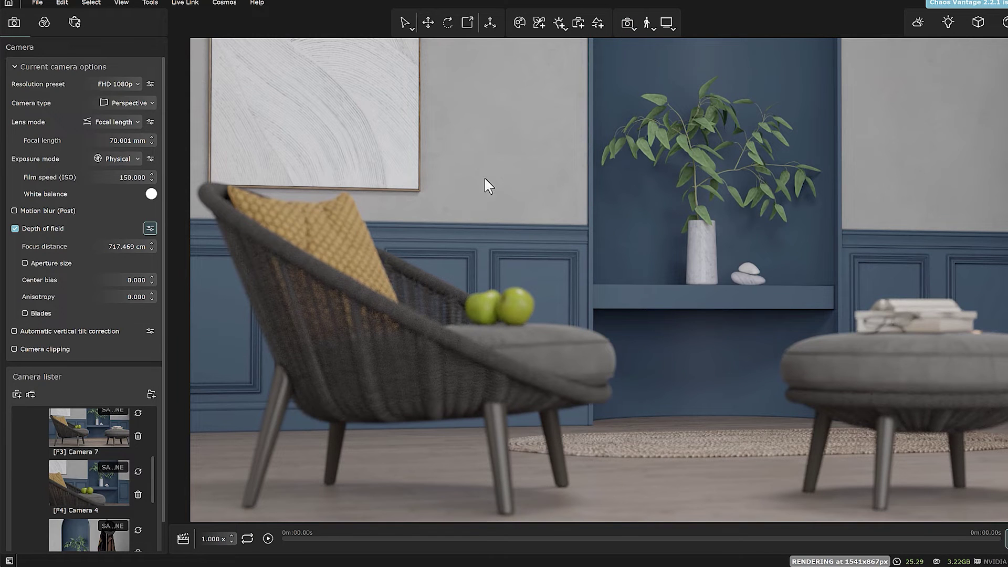
Shift the focus point from the rear apple to the books on the ottoman, finishing on the front apple
left_click(479, 305)
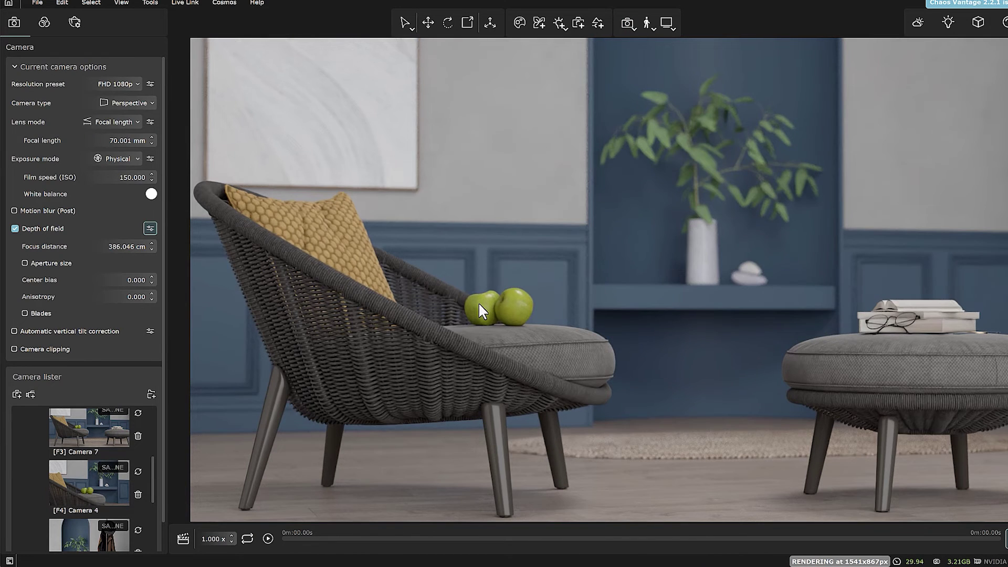
left_click(883, 319)
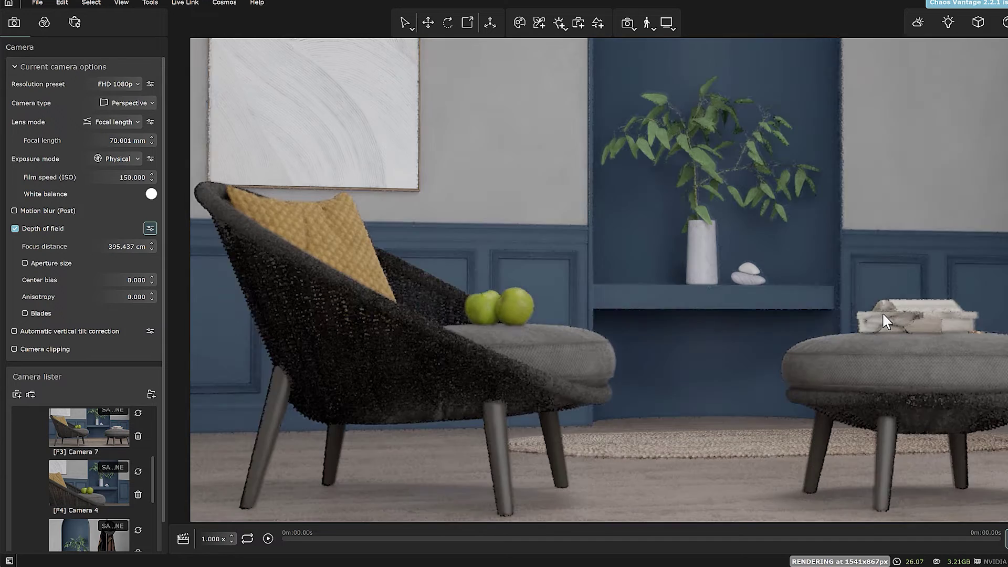
left_click(510, 310)
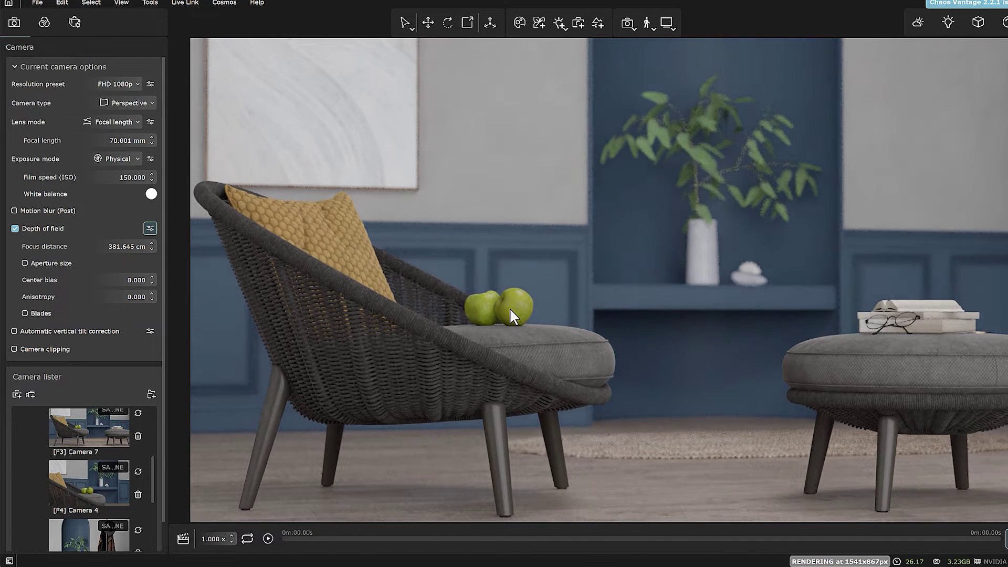
Expand the physical exposure options and set the F-Number to 1.05
left_click(150, 159)
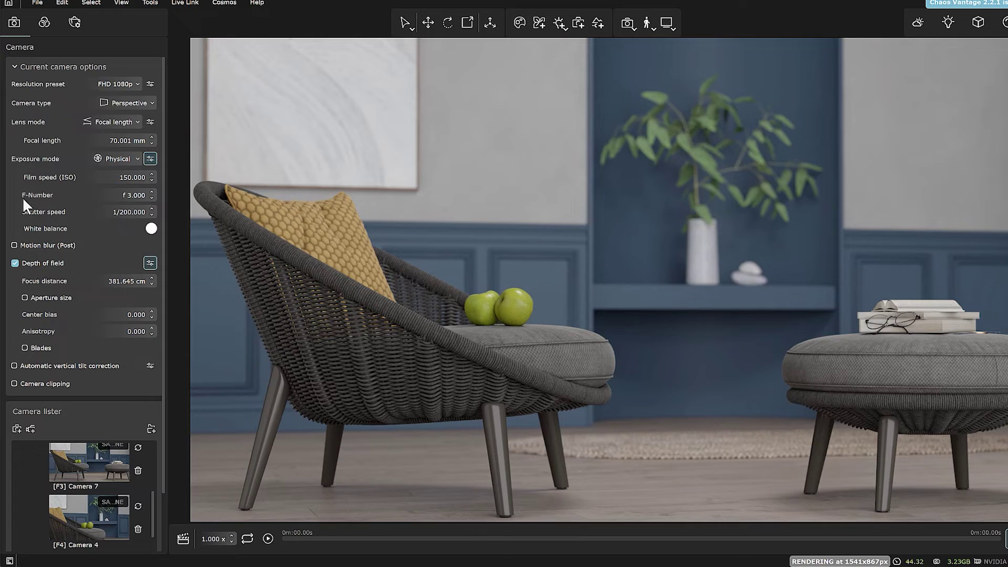
double_click(136, 194)
type("1.05")
key("Return")
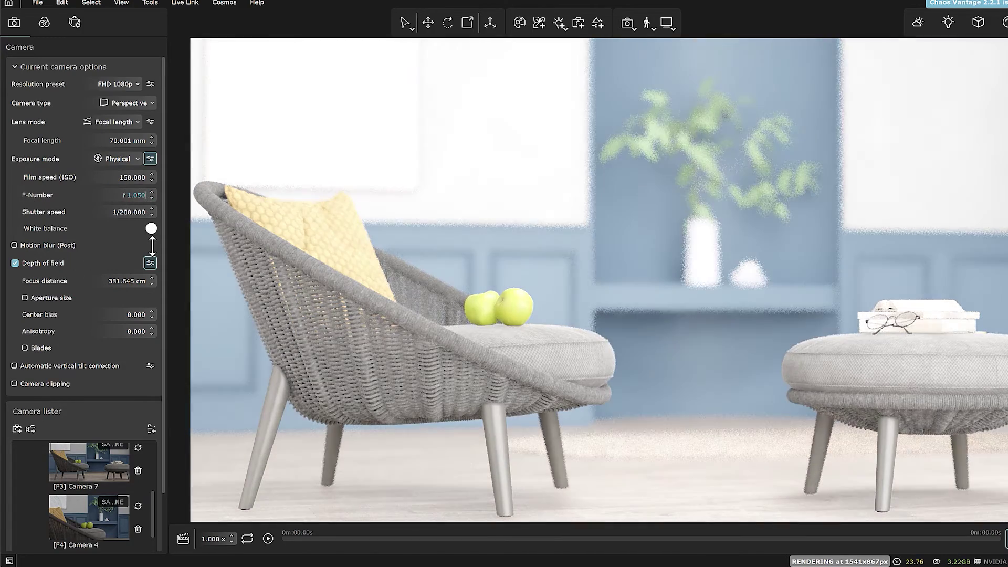
Return the F-Number to 3
left_click_drag(153, 246, 153, 206)
double_click(135, 195)
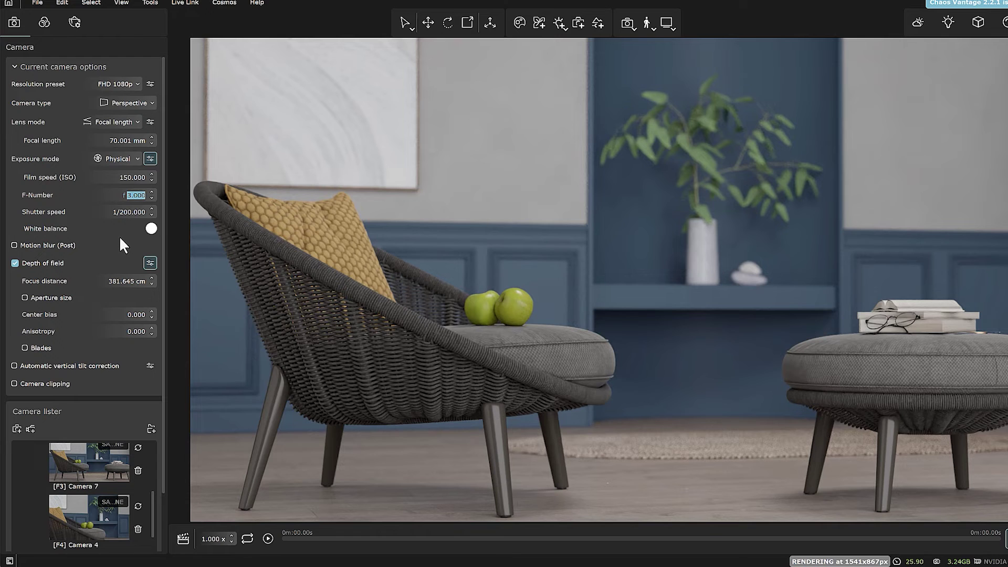
left_click(119, 237)
Enable the separate aperture size for depth of field and try about 40.6 mm before settling on 30 mm
left_click(24, 297)
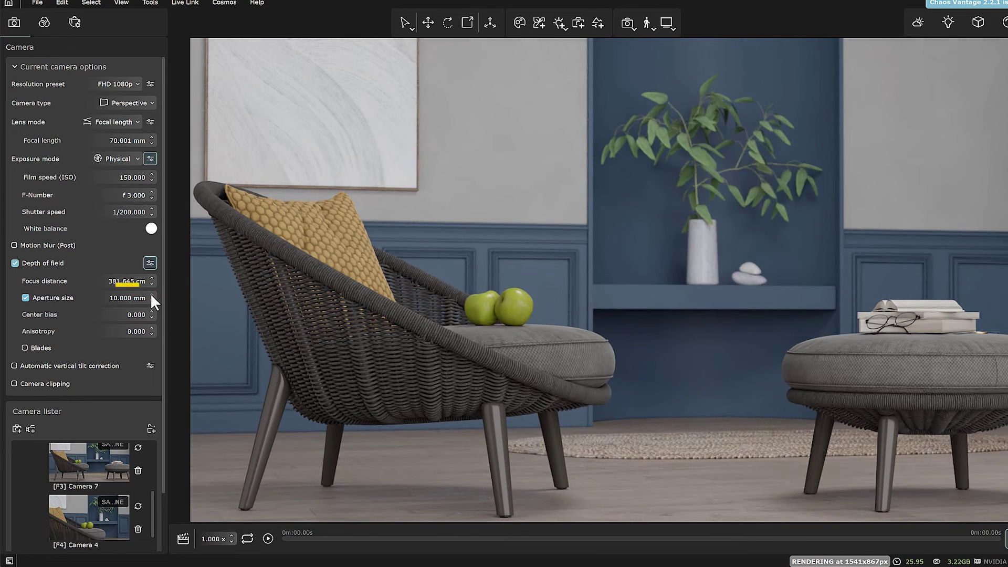
left_click_drag(151, 298, 146, 205)
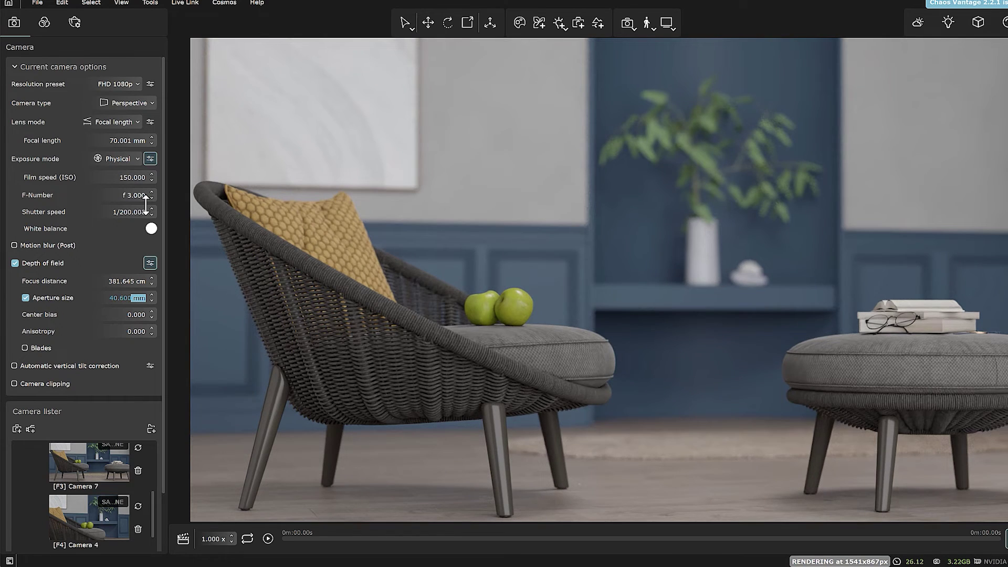
left_click_drag(155, 295, 149, 336)
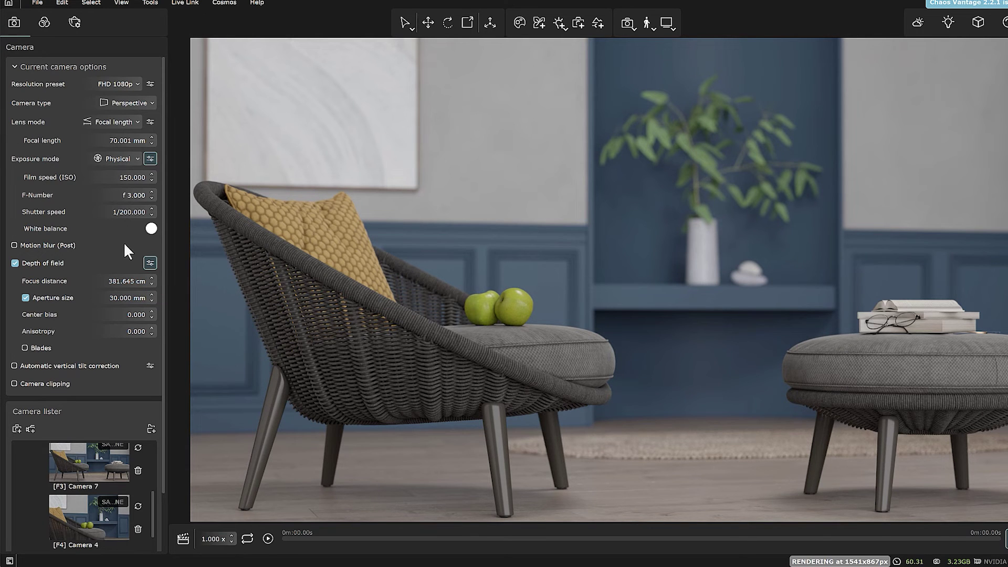
Focus on the niche wall beside the vase and reframe the chair and ottoman with a 30 mm focal length
left_click(686, 241, "ctrl+alt")
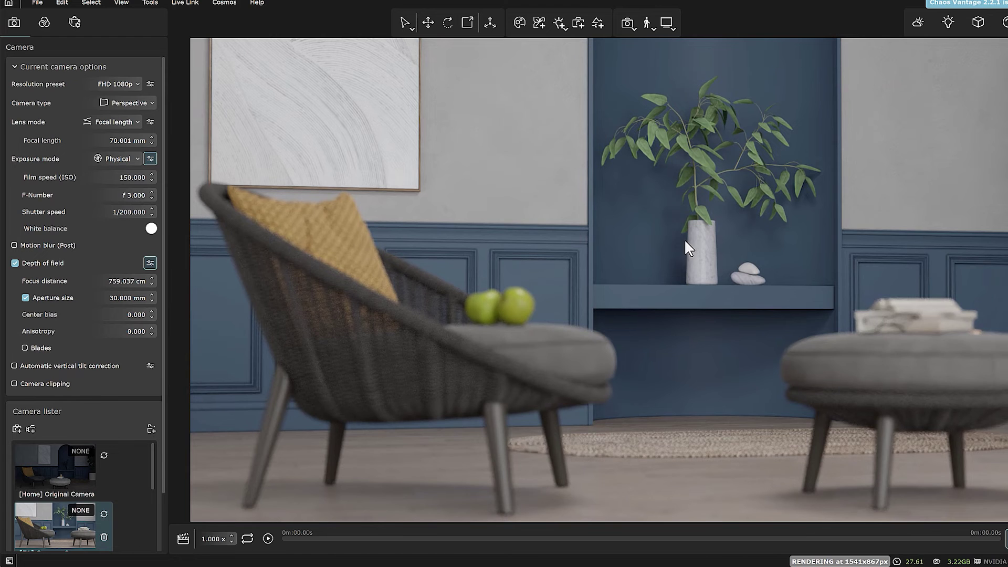
scroll(685, 239, "up", 6)
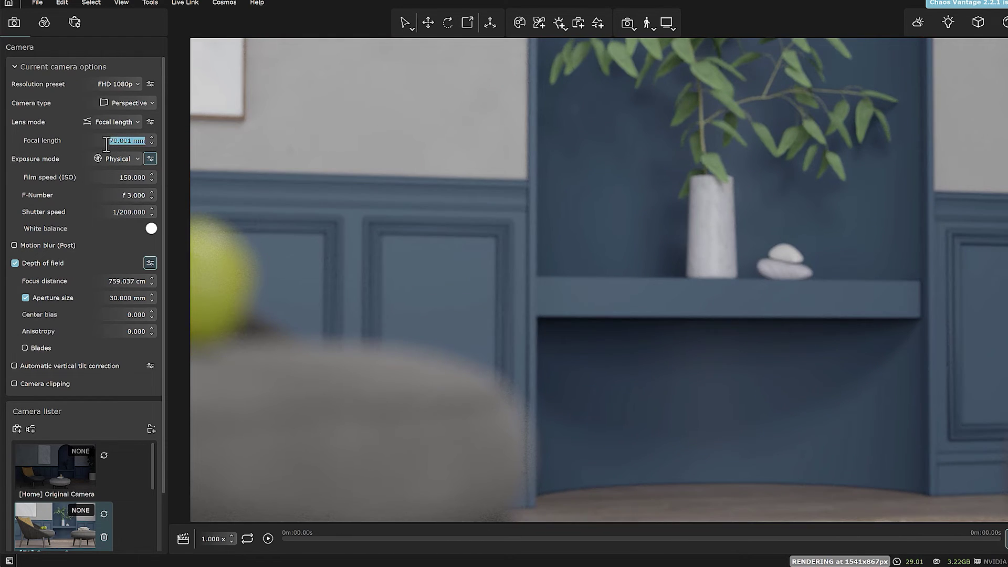
left_click_drag(107, 141, 141, 141)
type("30")
key("Return")
left_click_drag(315, 234, 359, 257)
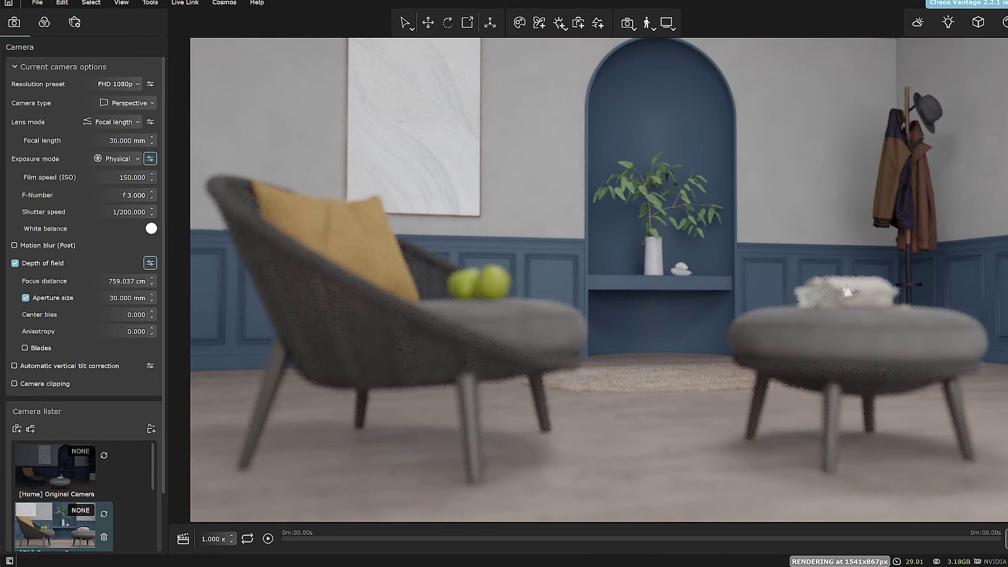
Pick the woven side of the armchair as the camera's focus point
left_click(628, 24)
left_click(287, 296)
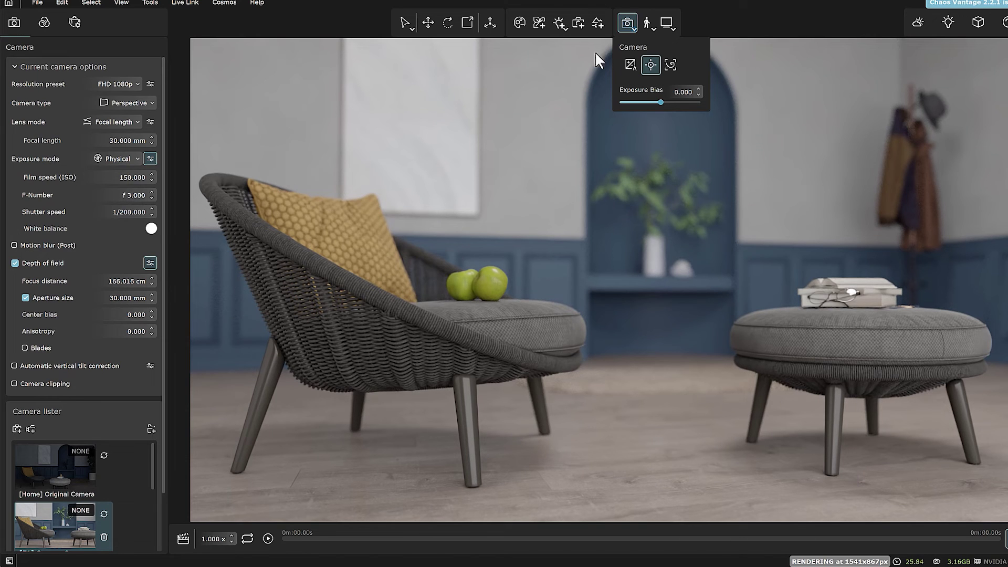
left_click(628, 23)
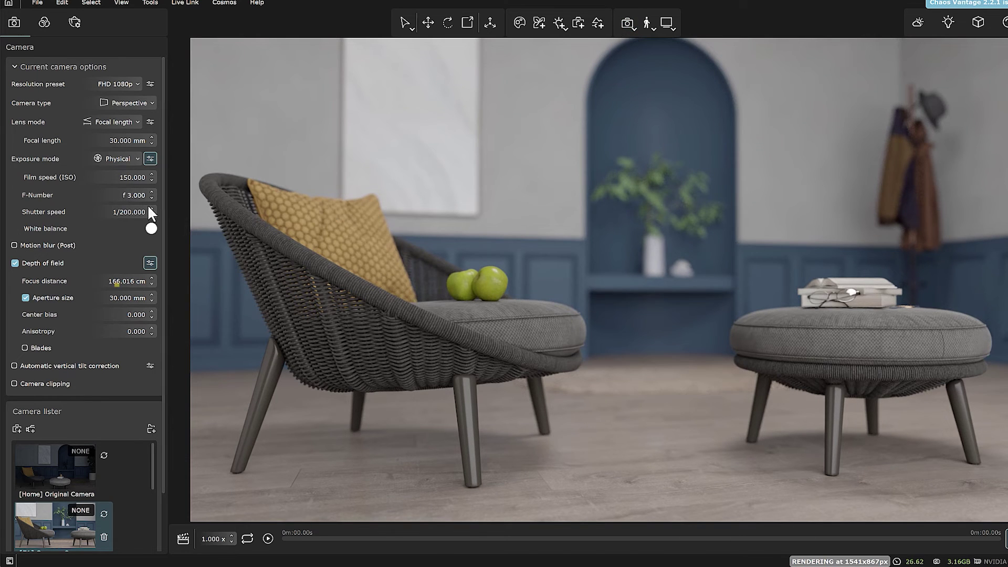
Increase the depth-of-field aperture size to 51.4 mm and bring Camera 4 and Camera 8 into view in the camera list
left_click_drag(139, 298, 149, 231)
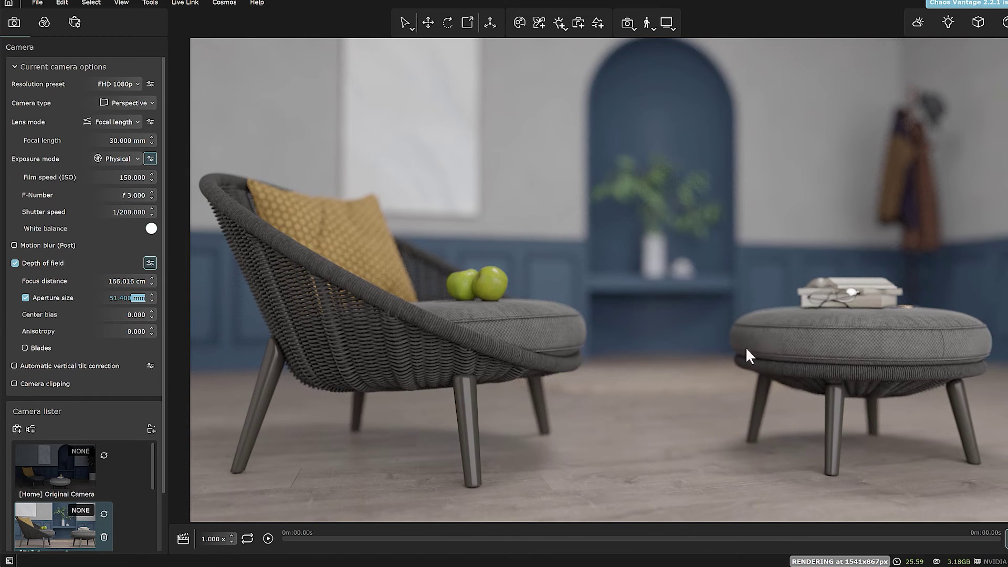
left_click(131, 351)
scroll(141, 463, "down", 5)
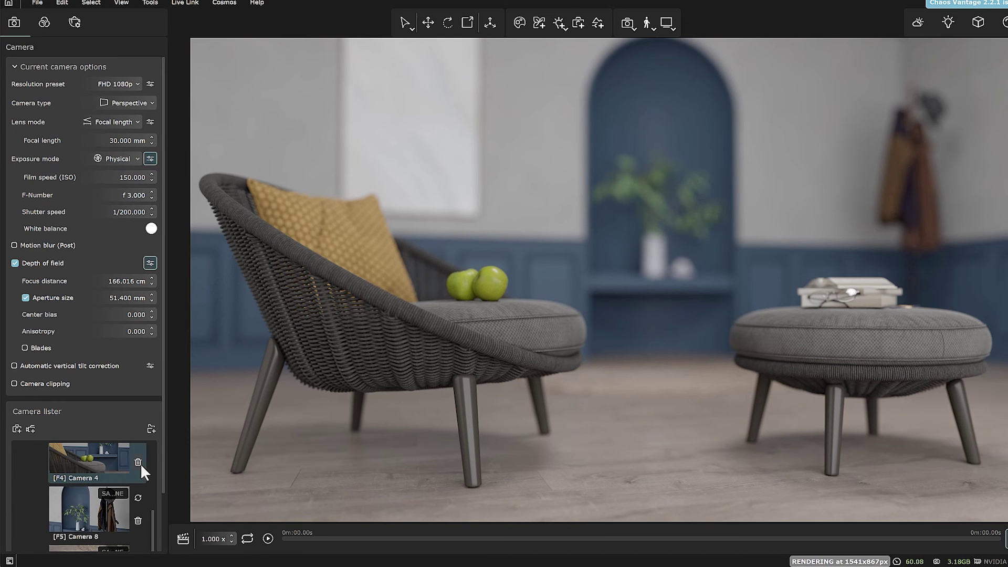